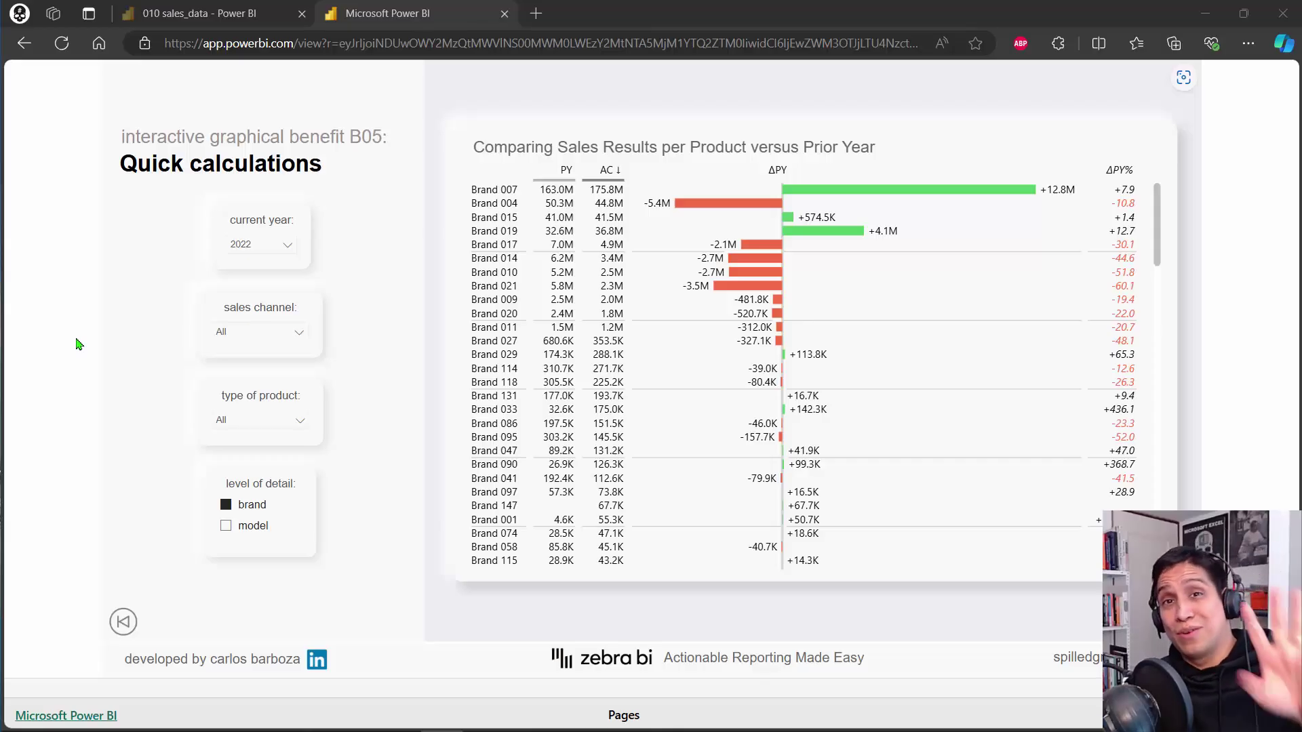
Display the ΔPY% column as a pin chart and cross-highlight Brand 004.
click(364, 225)
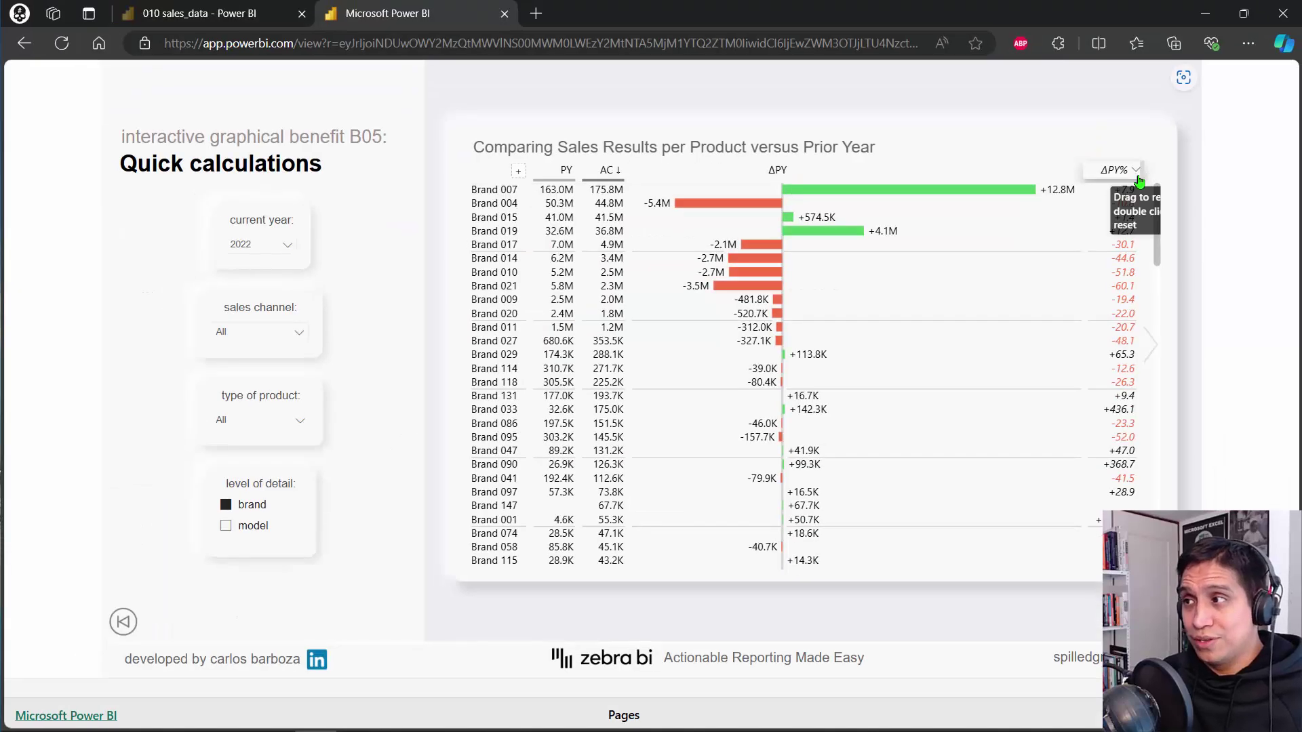
click(1118, 170)
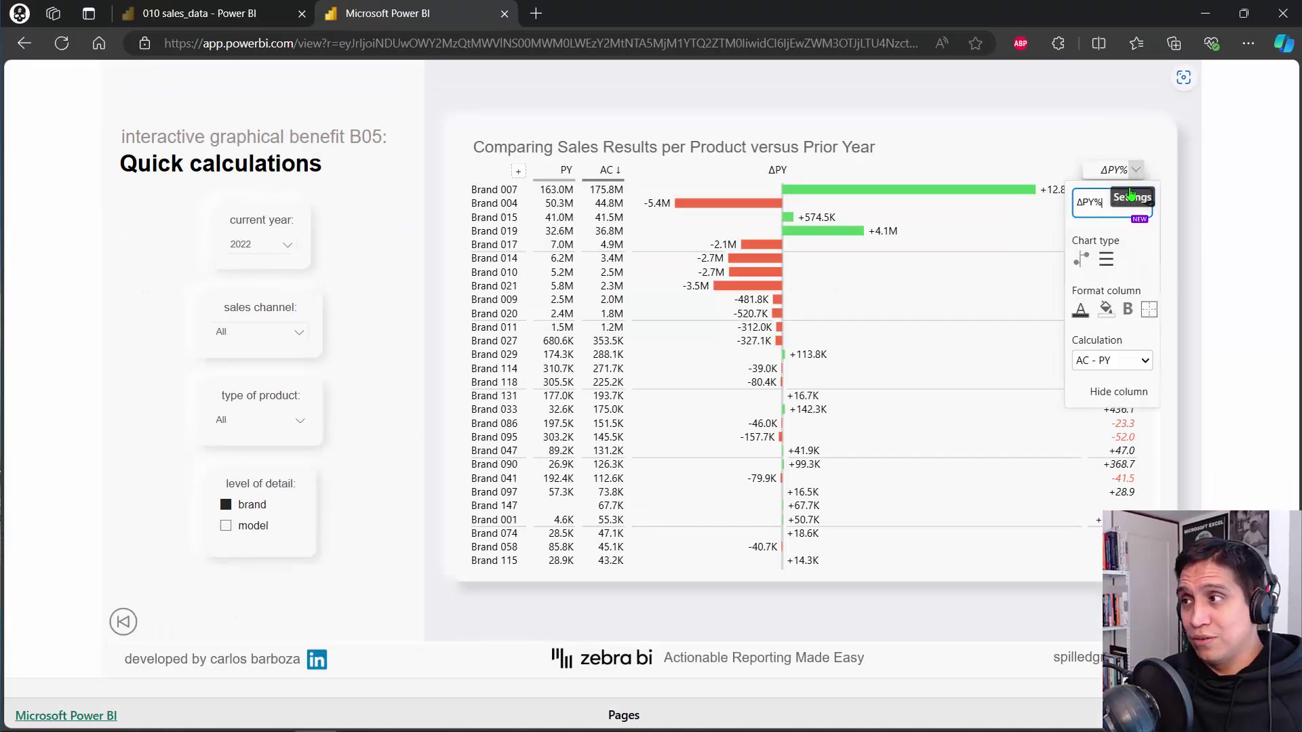
click(1081, 260)
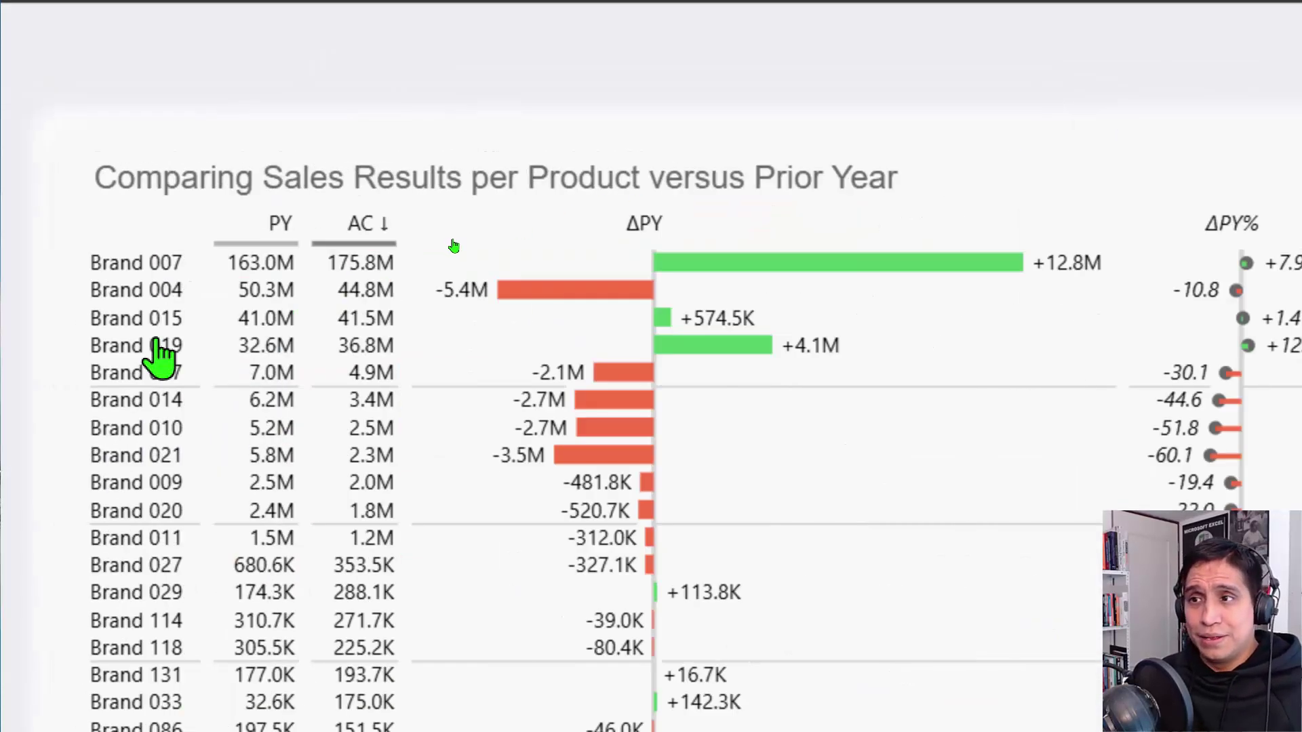
click(629, 200)
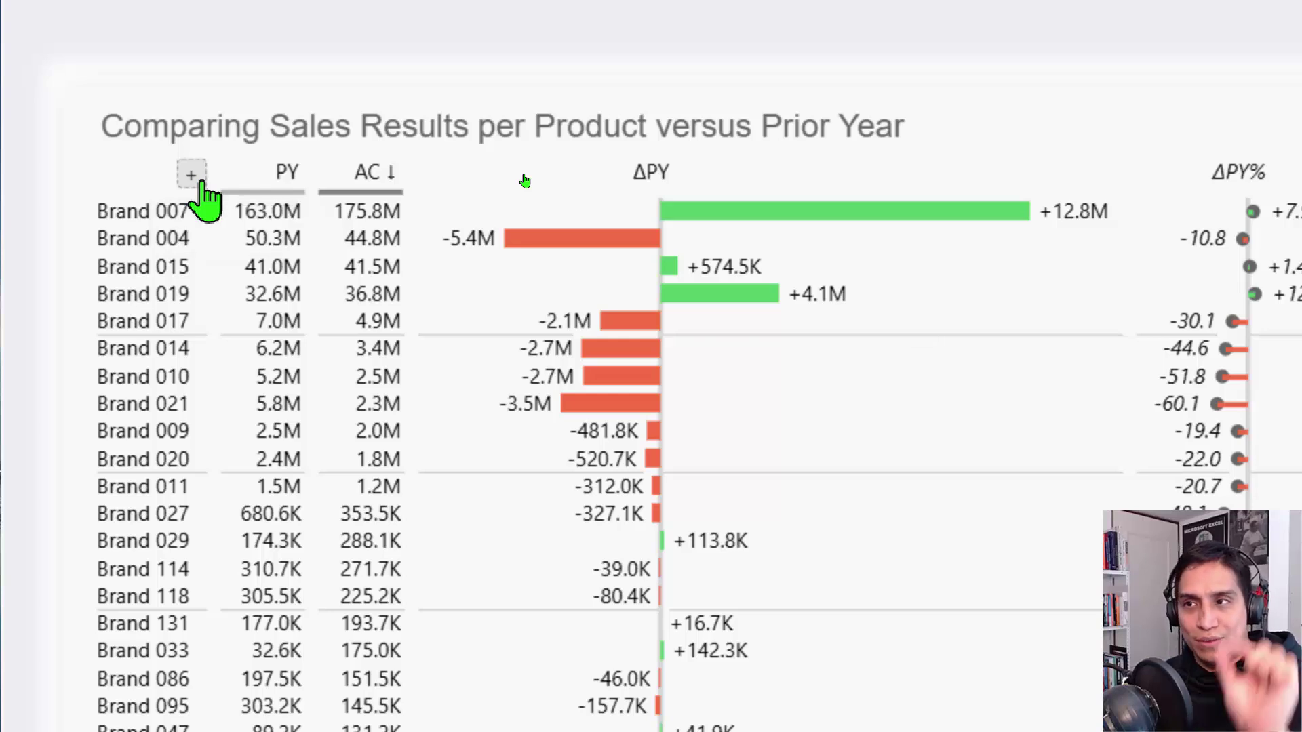
Add a '% of grand total' quick calculation, showing Brand 007 at 54.9% of sales.
click(192, 175)
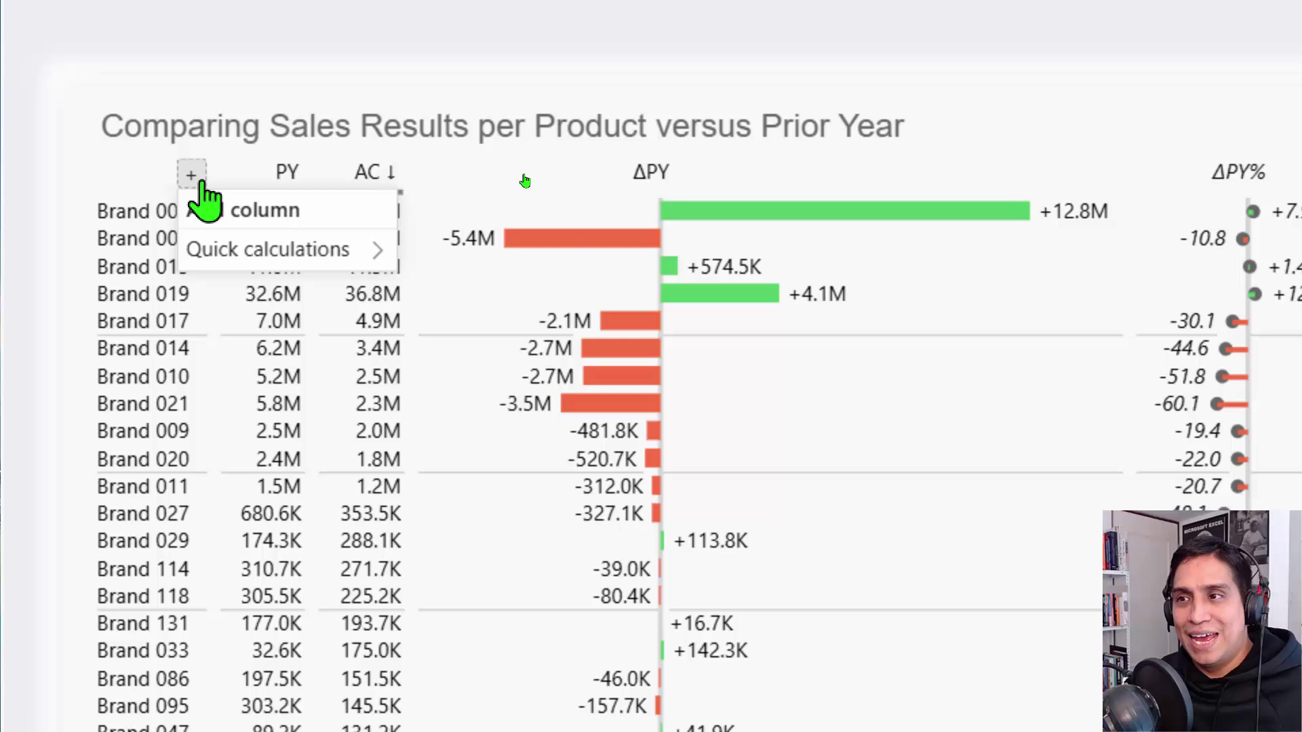
mouse_move(268, 250)
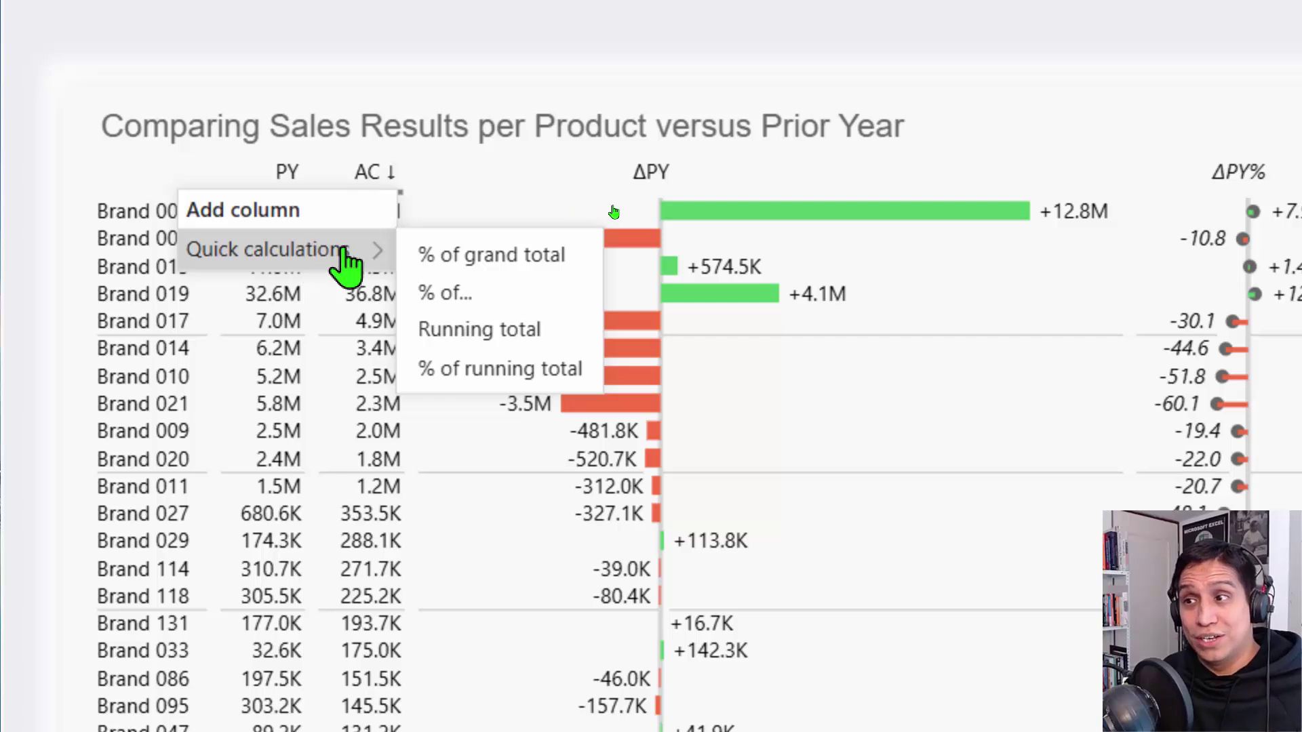
click(471, 270)
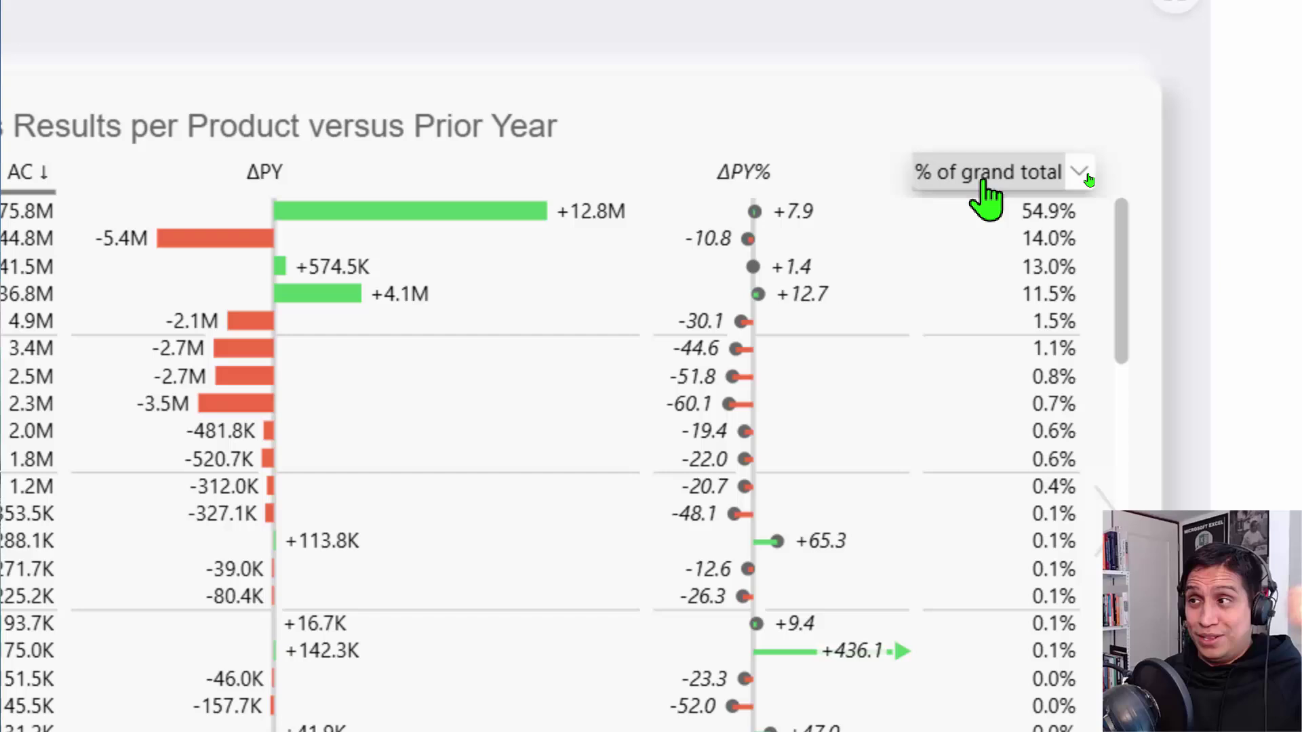
Move '% of grand total' beside AC, keep PY before AC, then hide PY.
mouse_move(984, 173)
mouse_down()
mouse_move(572, 222)
mouse_move(393, 217)
mouse_up()
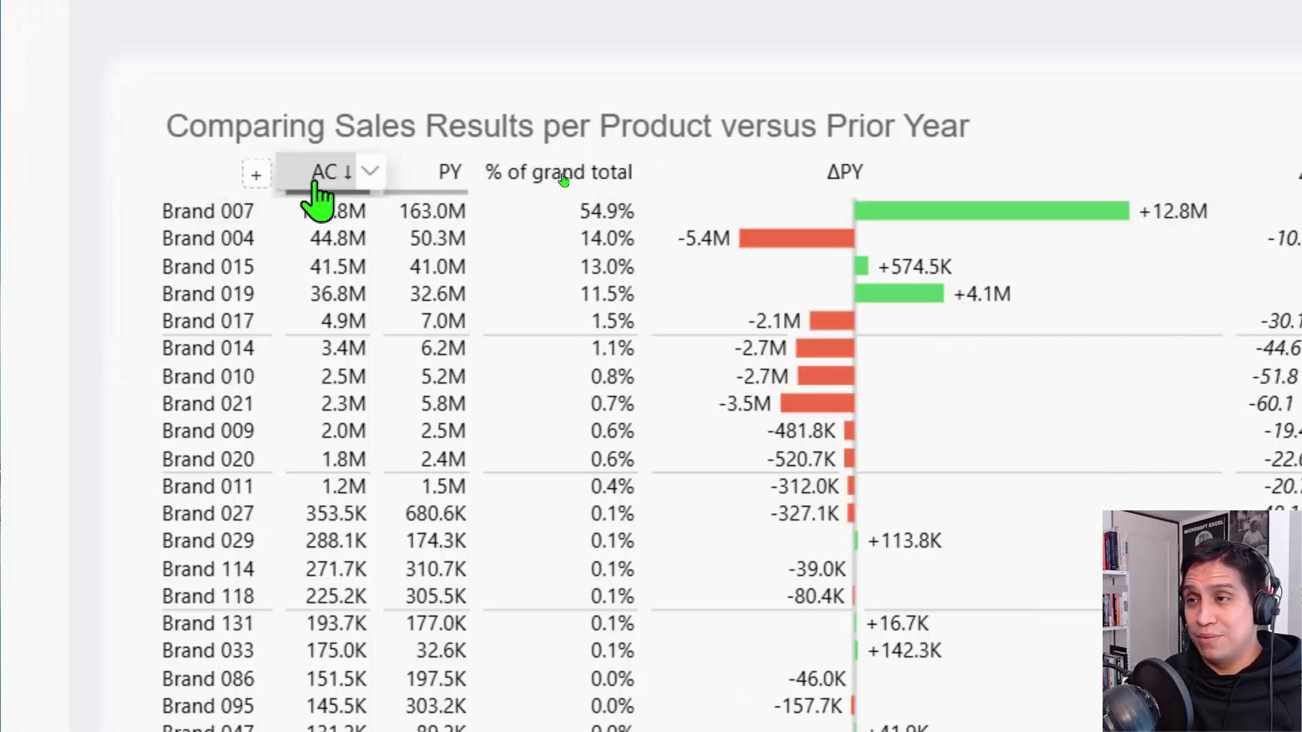
drag(315, 195, 465, 203)
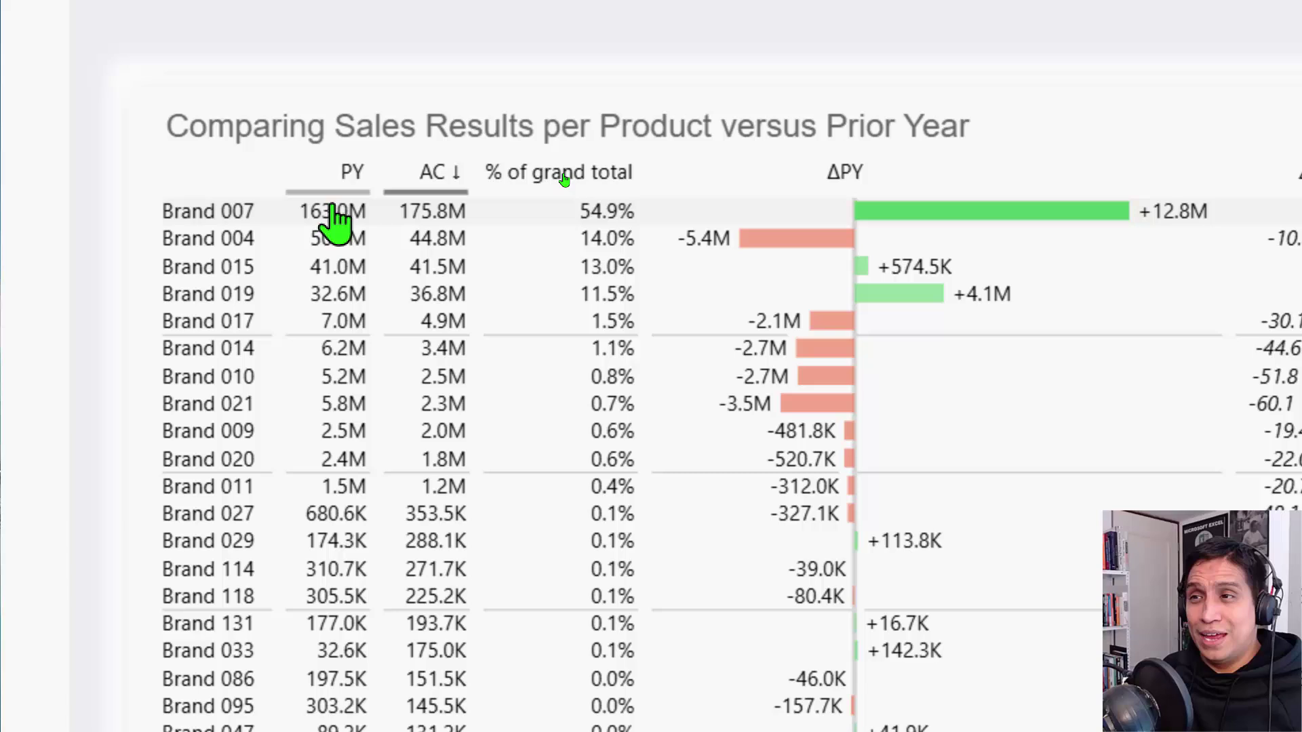
click(368, 189)
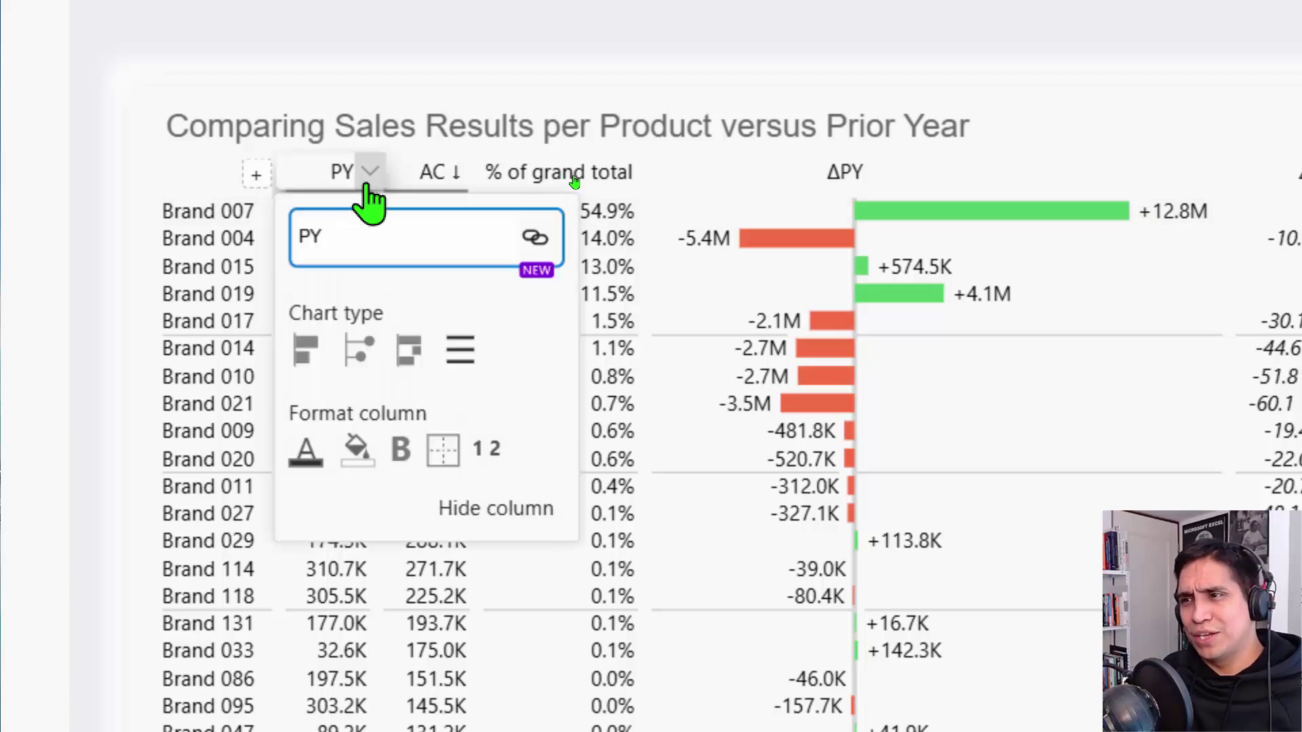
click(461, 539)
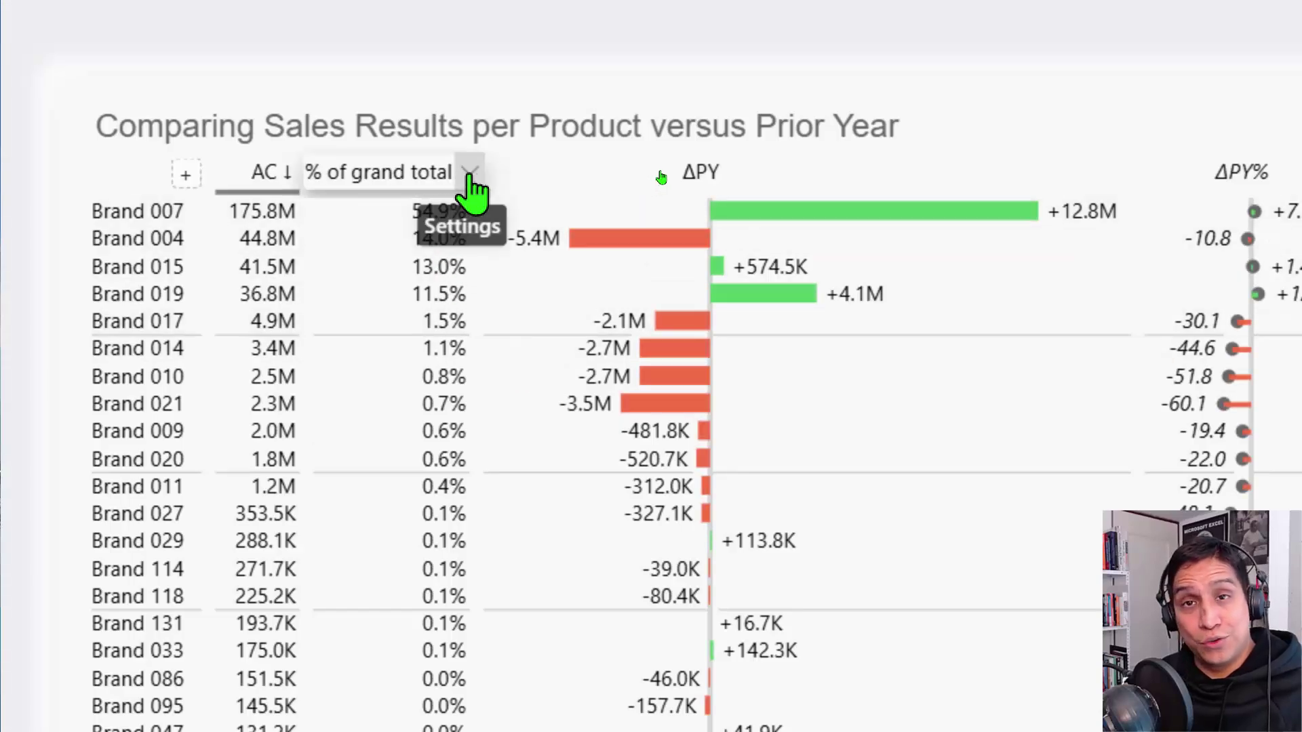
Render '% of grand total' as bars and clear the Brand 004 cross-highlight.
click(470, 187)
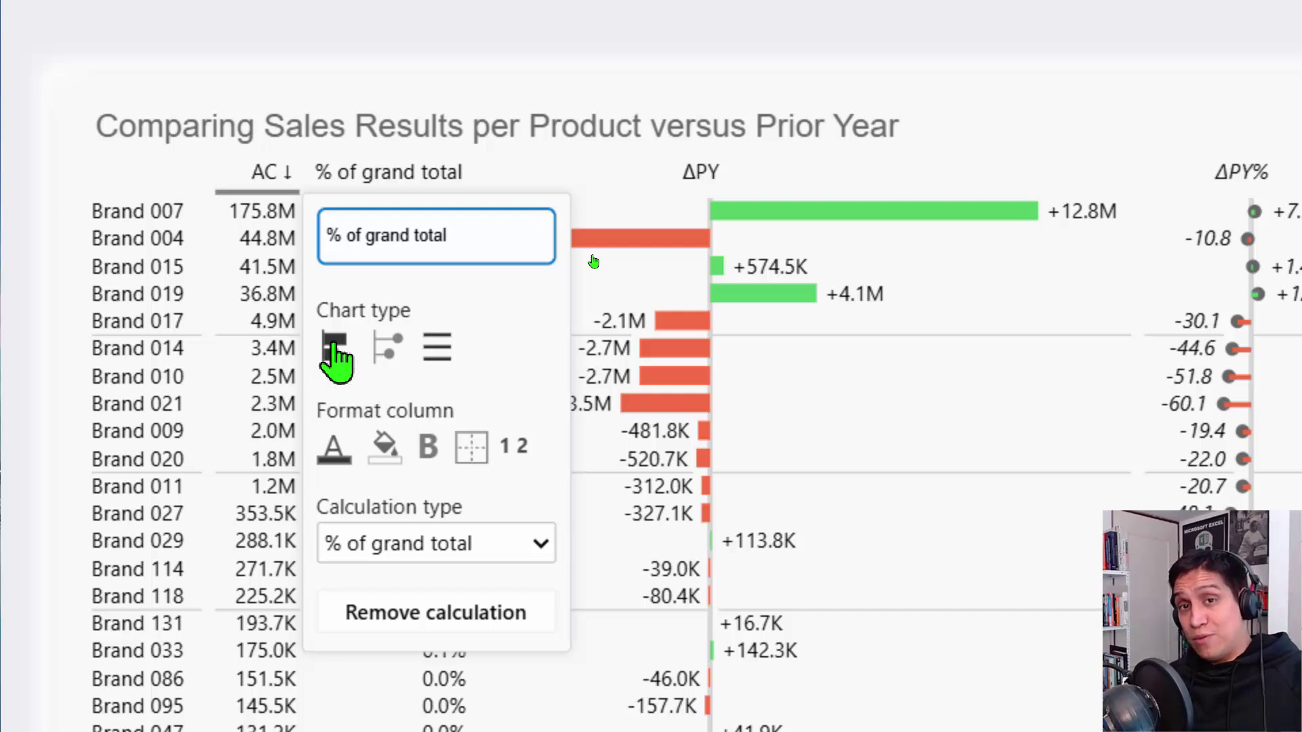
click(335, 351)
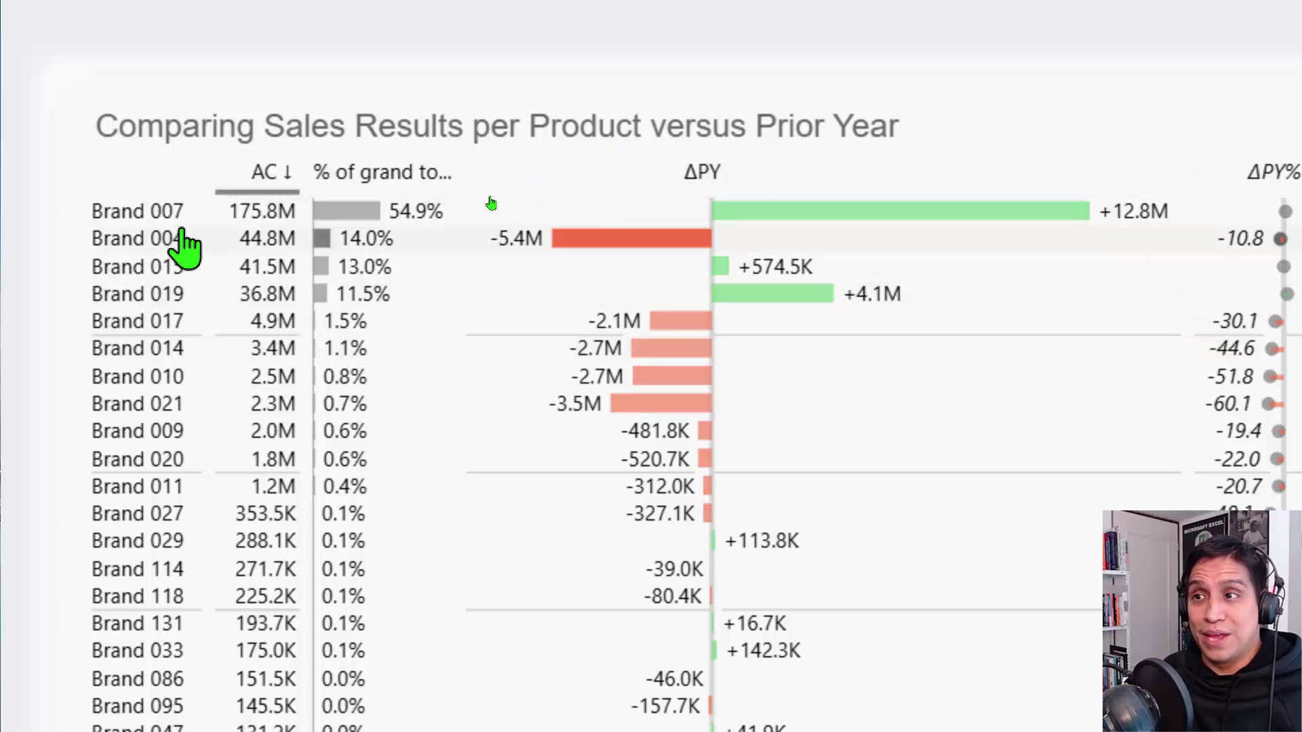
click(698, 116)
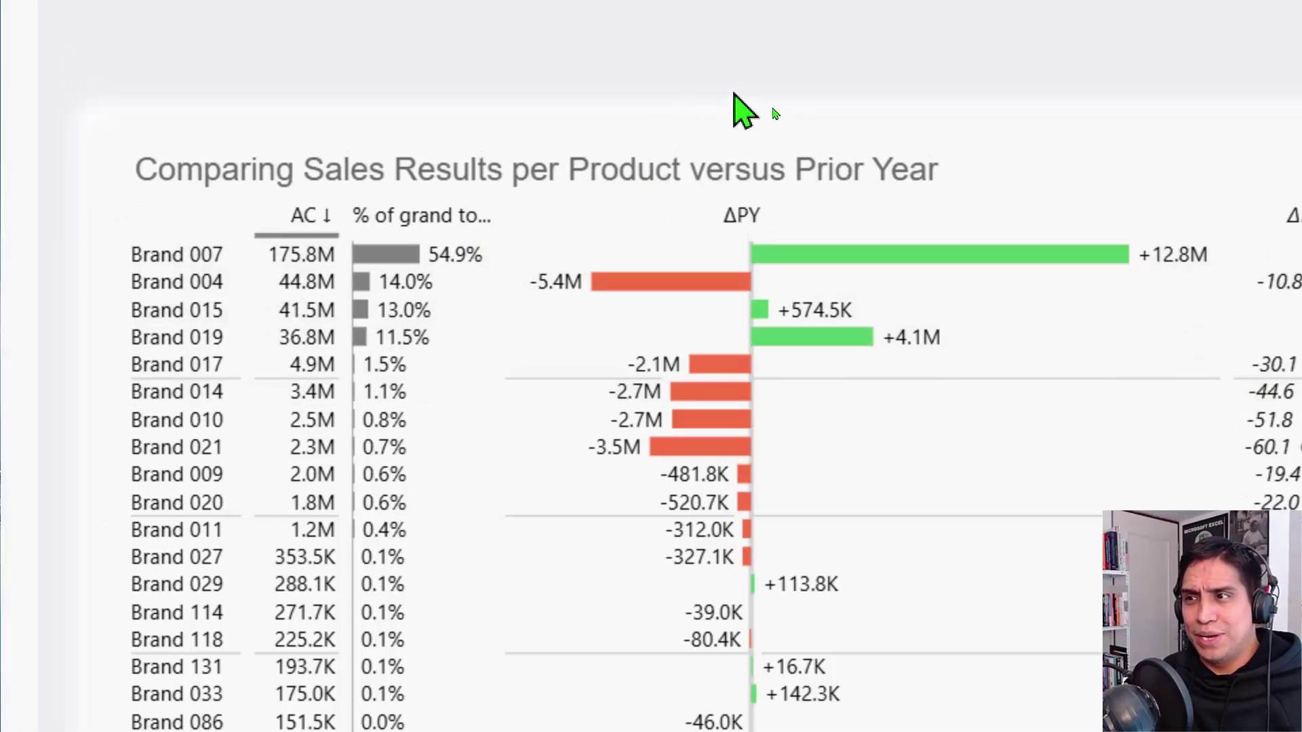
click(466, 256)
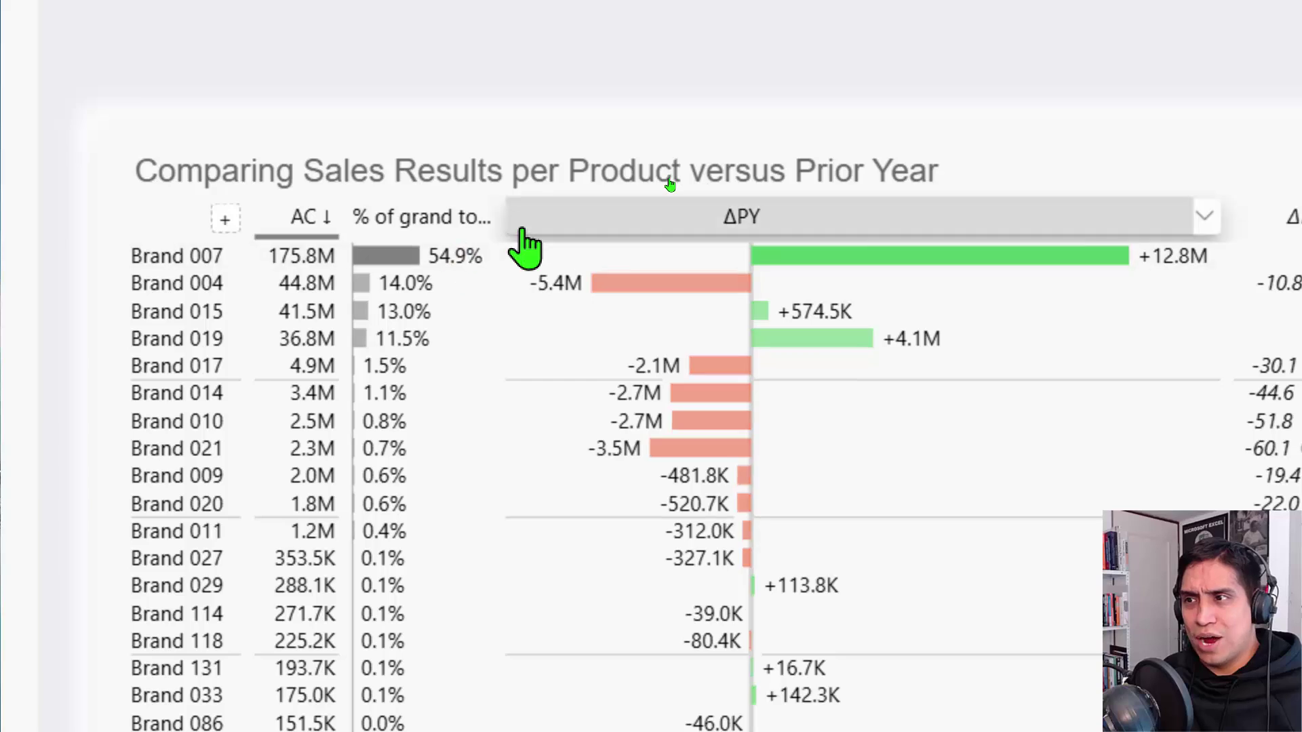
click(548, 251)
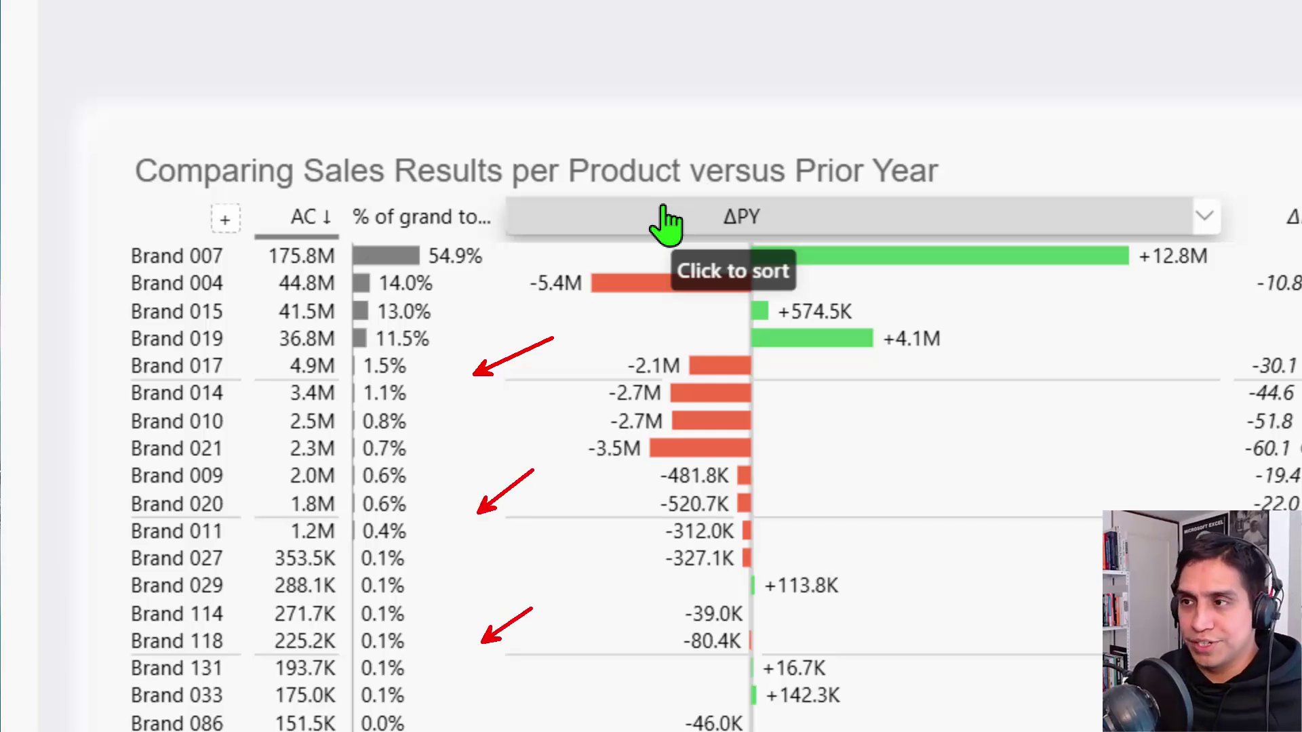
click(661, 368)
click(458, 283)
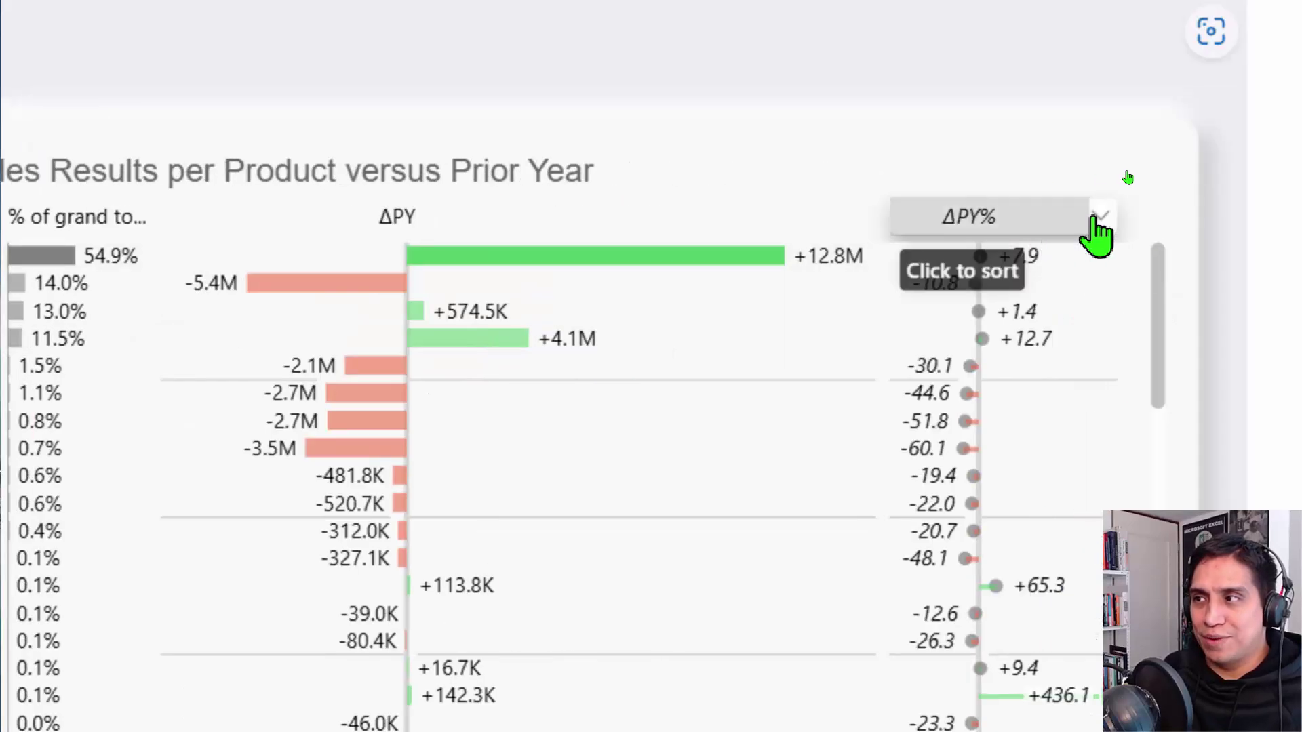
Switch ΔPY% from a chart to plain numbers, briefly emphasizing the Brand 007 row.
click(1266, 228)
click(961, 395)
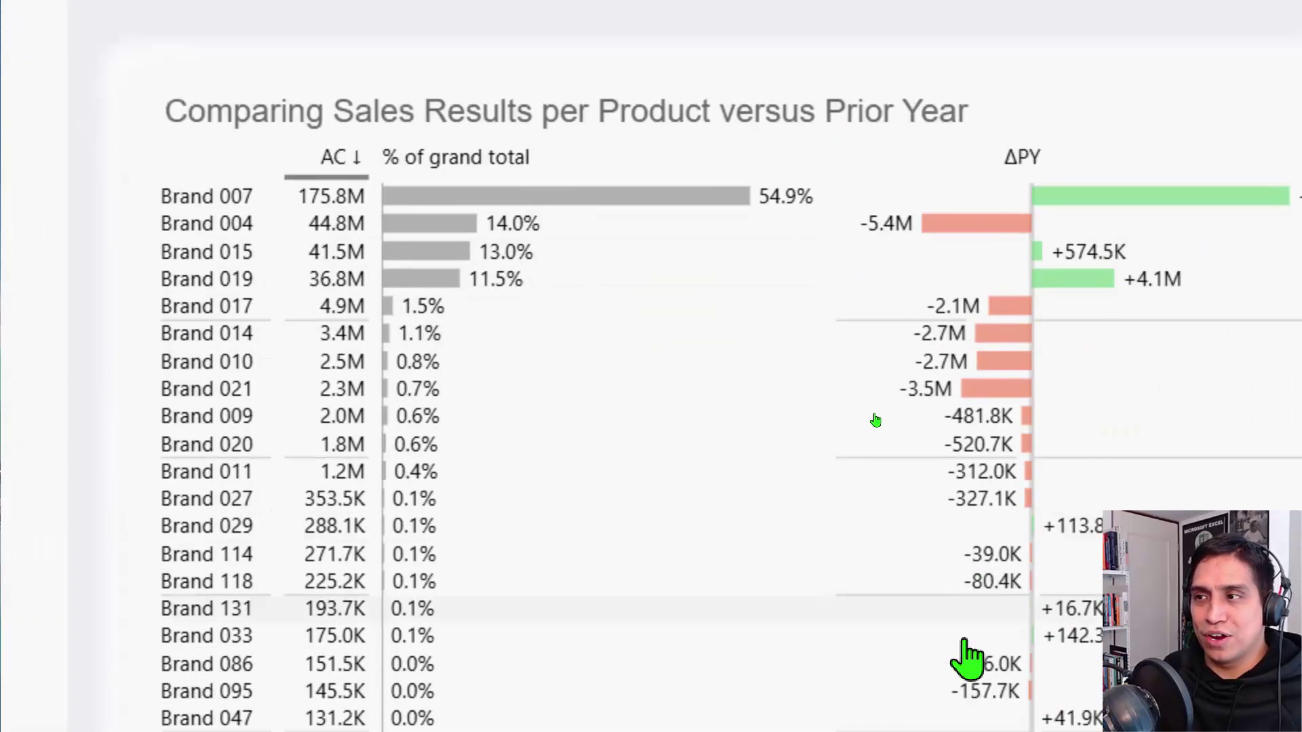
click(175, 195)
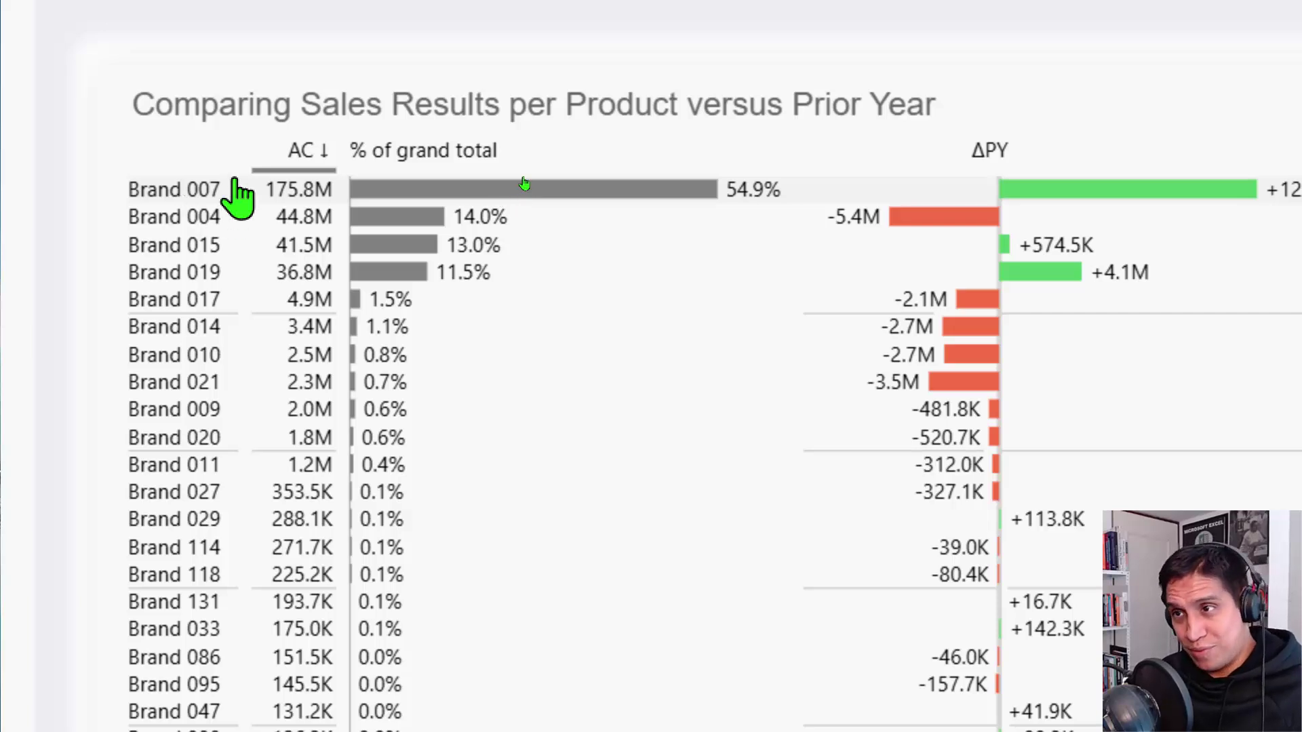
click(226, 154)
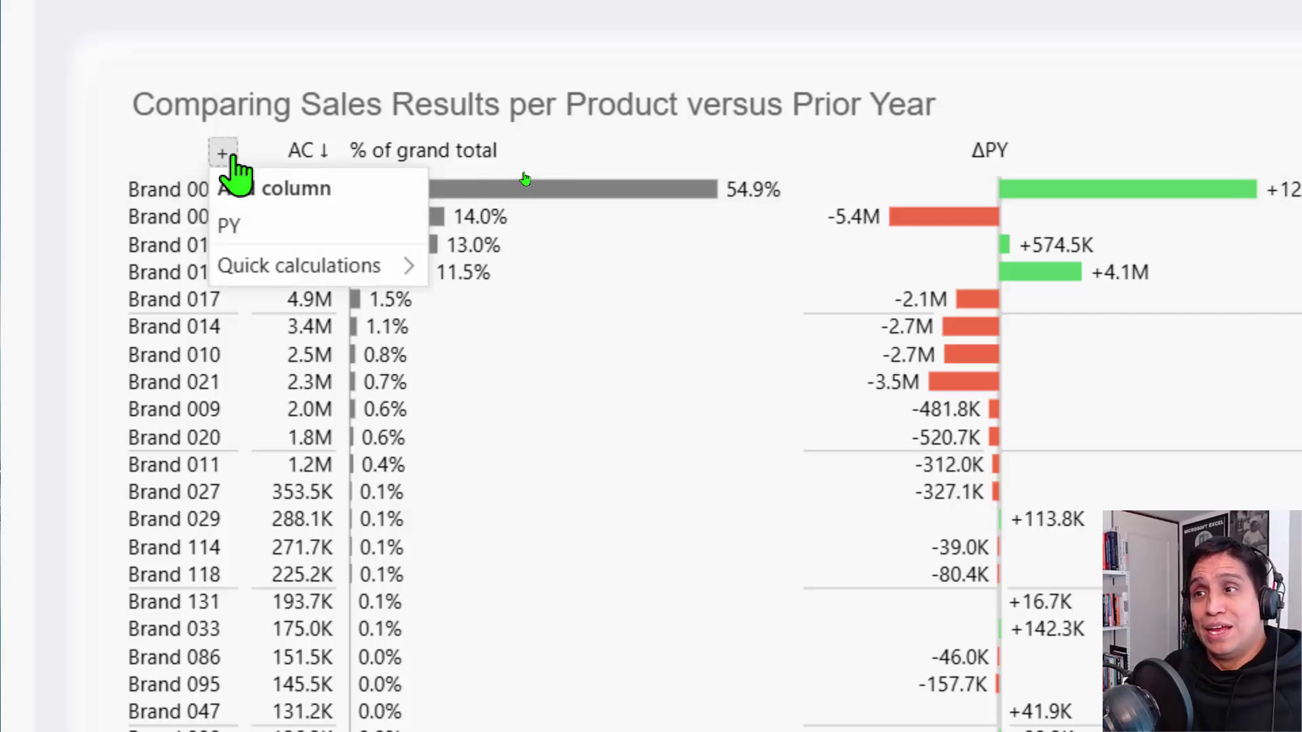
Add a '% of running total' column, climbing from 54.9% for Brand 007 toward 99.7%.
click(596, 216)
click(803, 190)
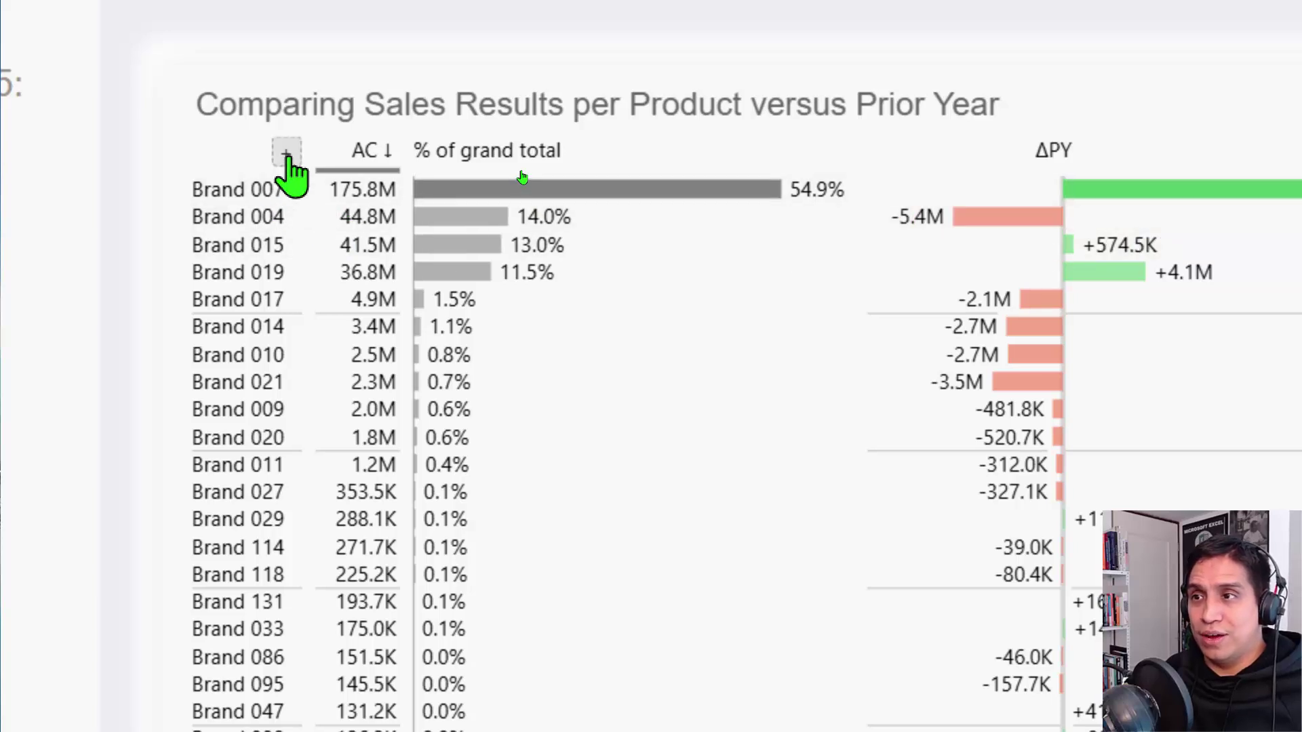
click(287, 153)
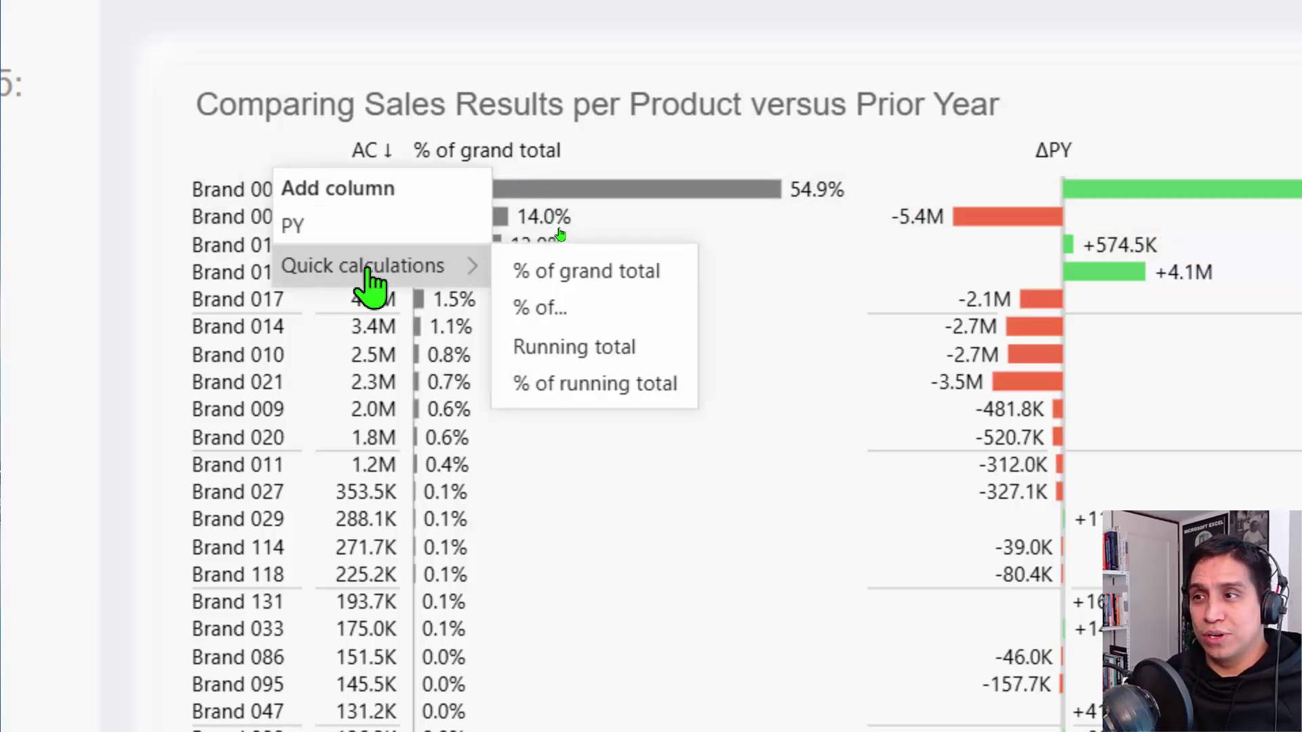
mouse_move(362, 266)
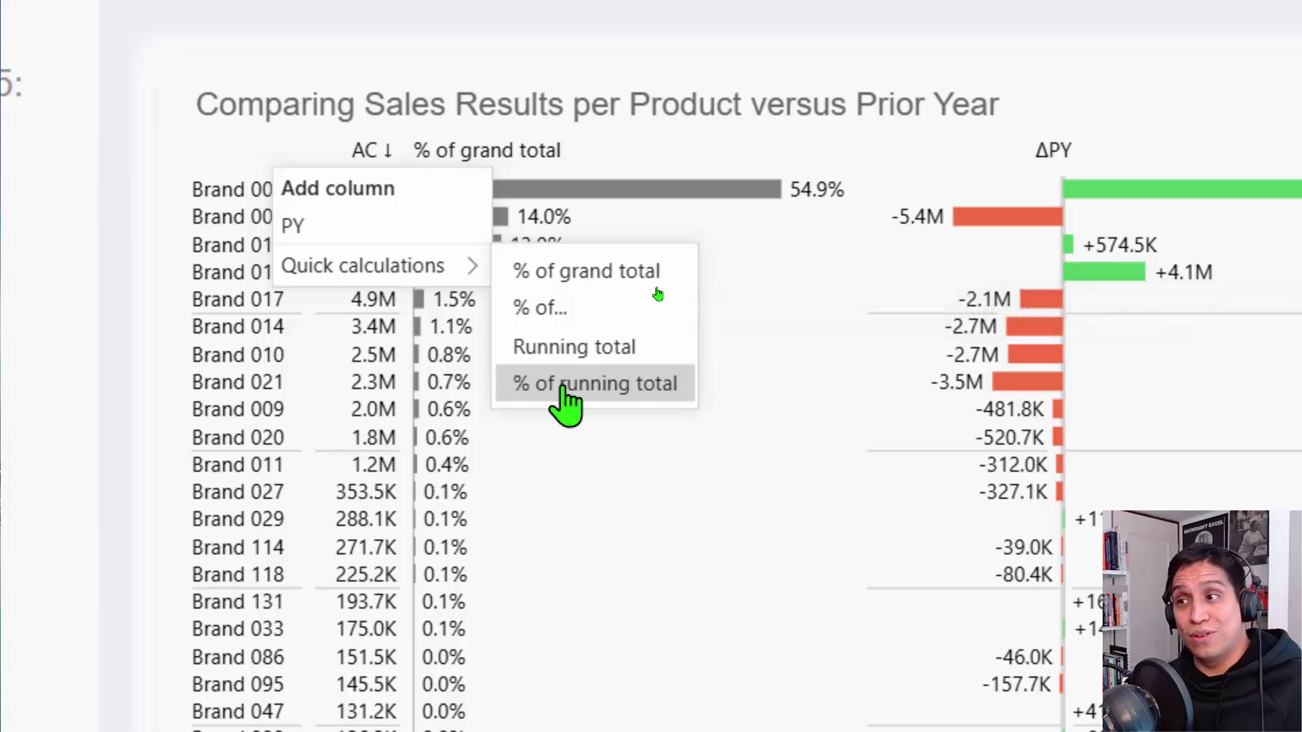
click(565, 384)
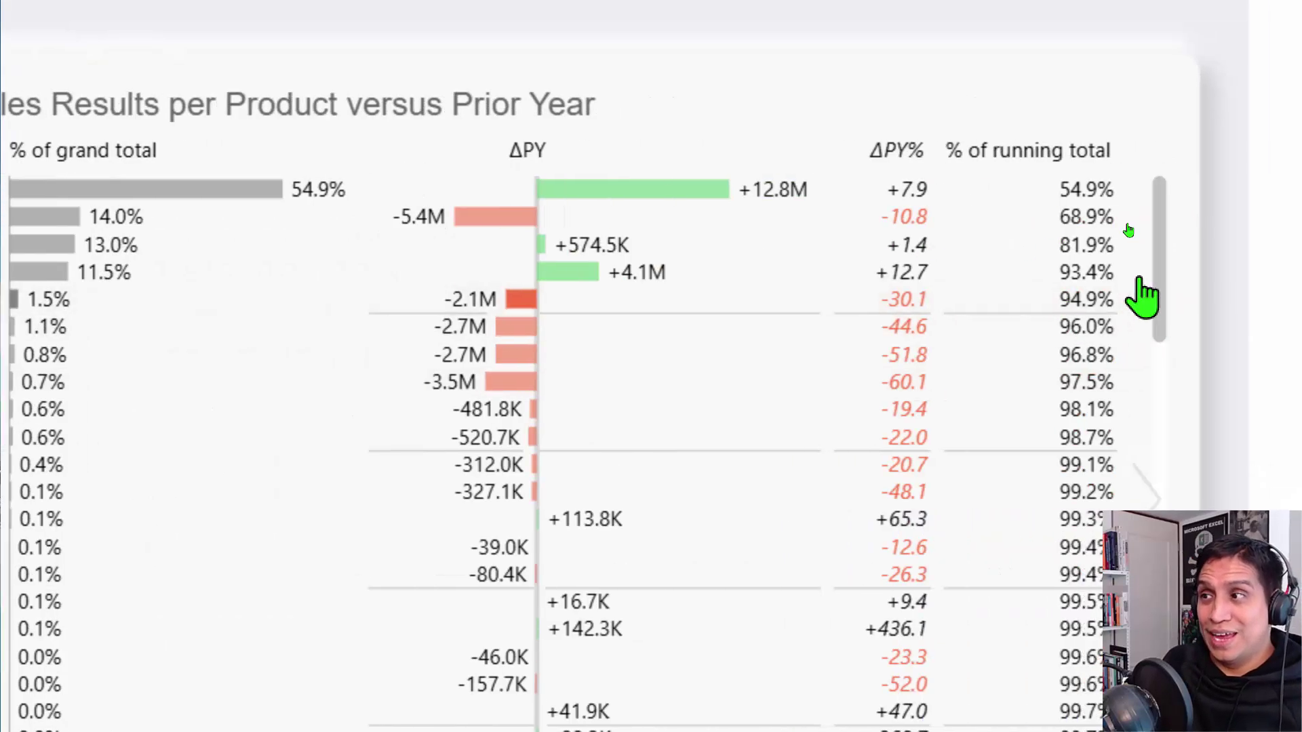
Drag '% of running total' left to sit between '% of grand total' and ΔPY.
drag(1069, 183, 417, 193)
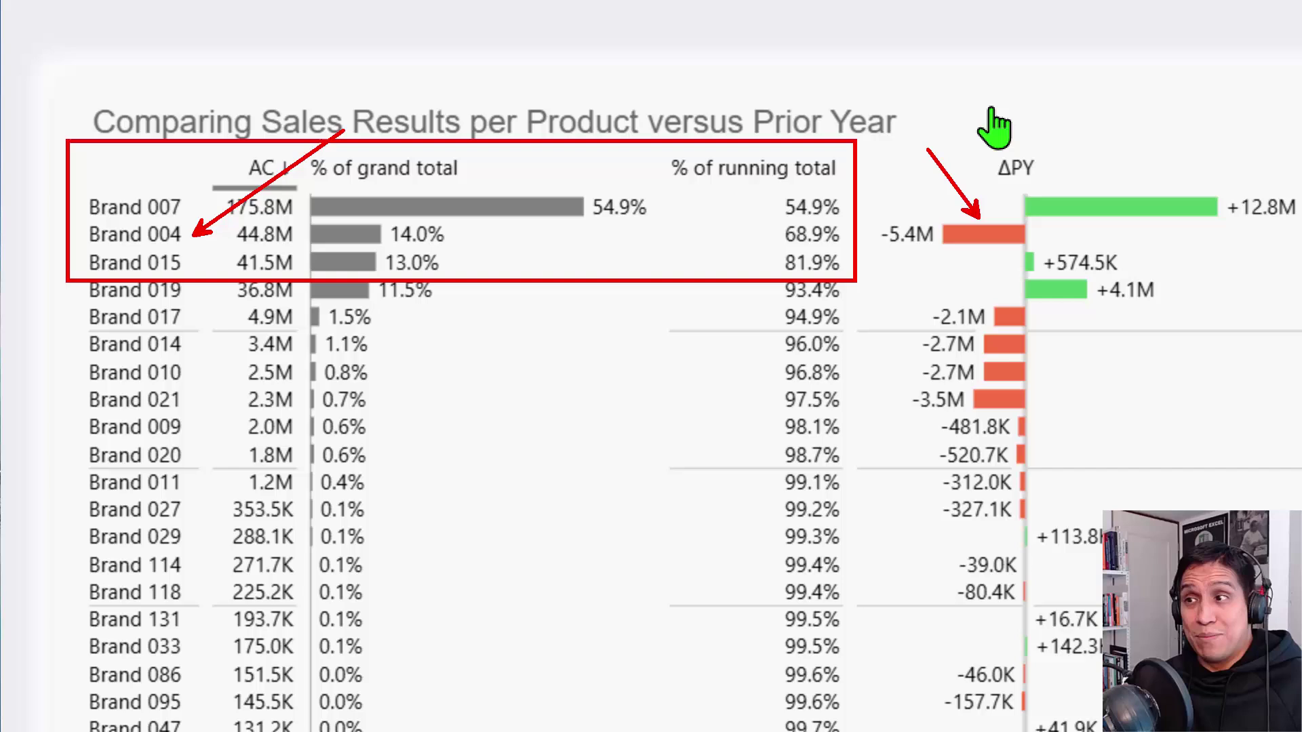
drag(457, 234, 537, 275)
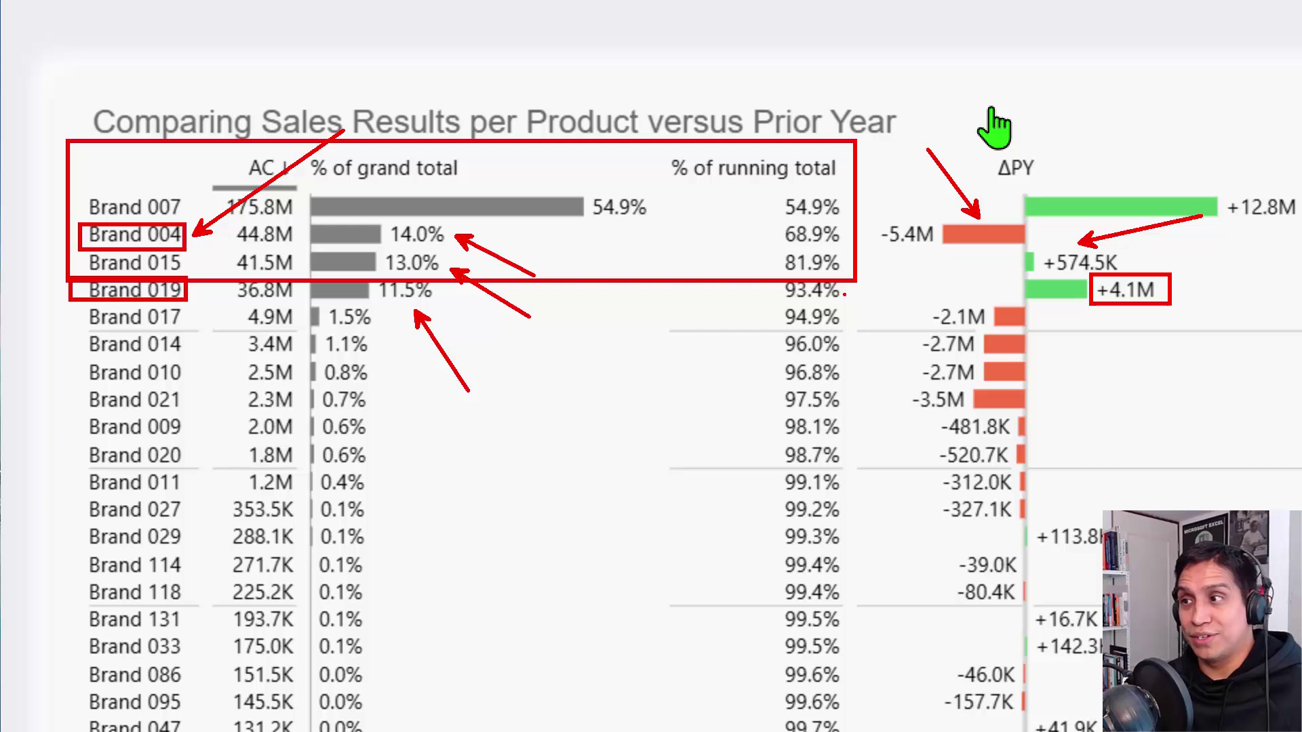
drag(842, 291, 889, 315)
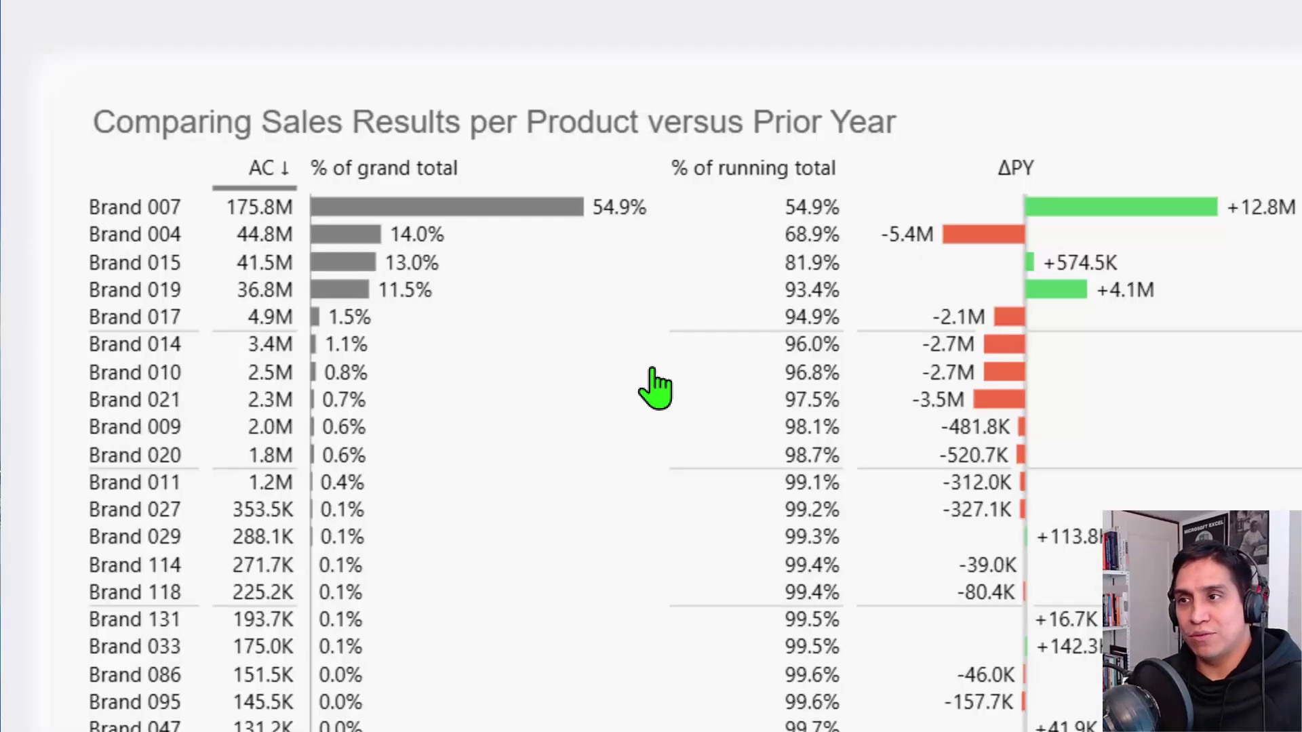
click(651, 371)
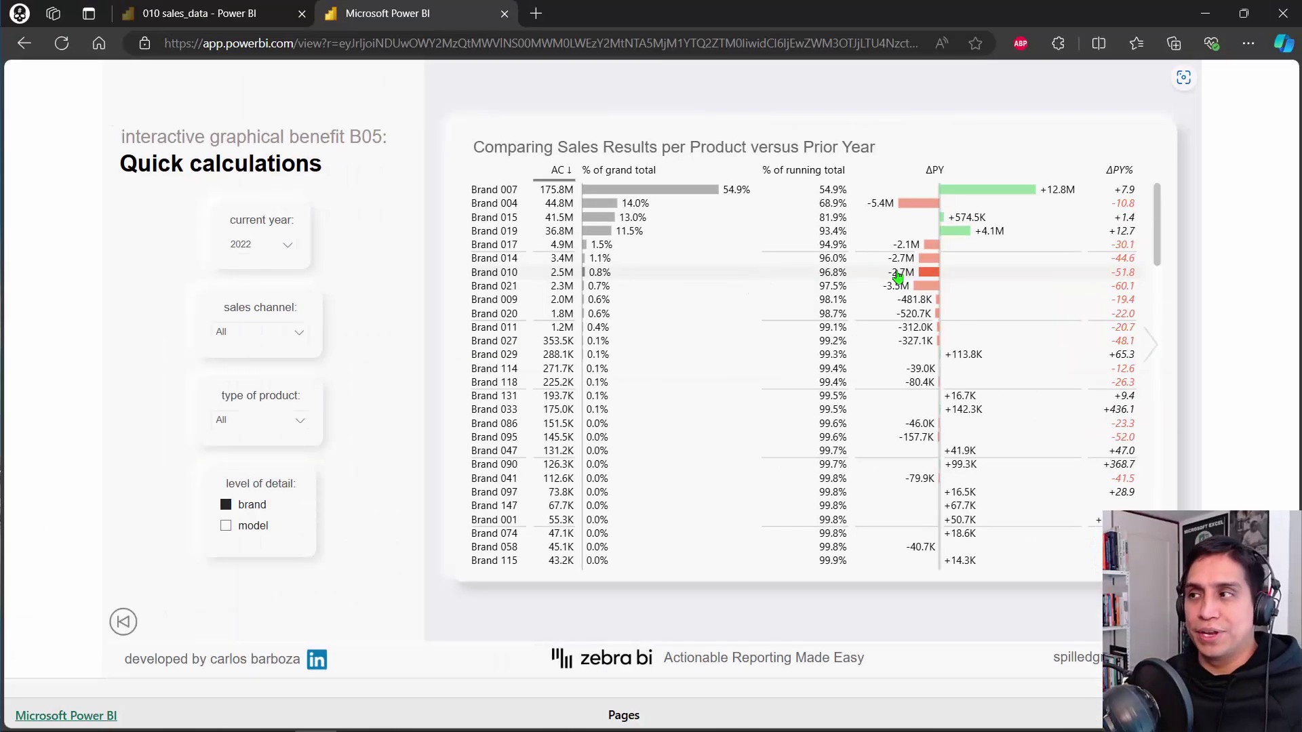
click(505, 193)
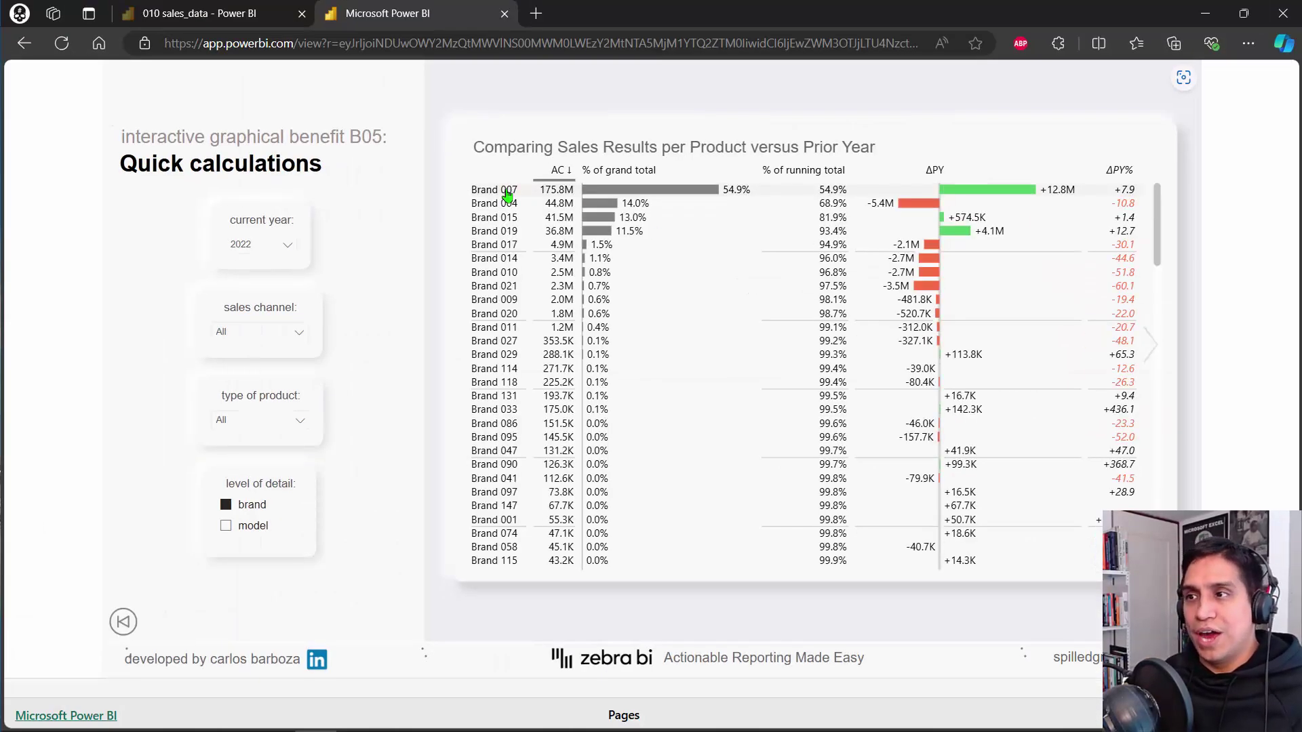